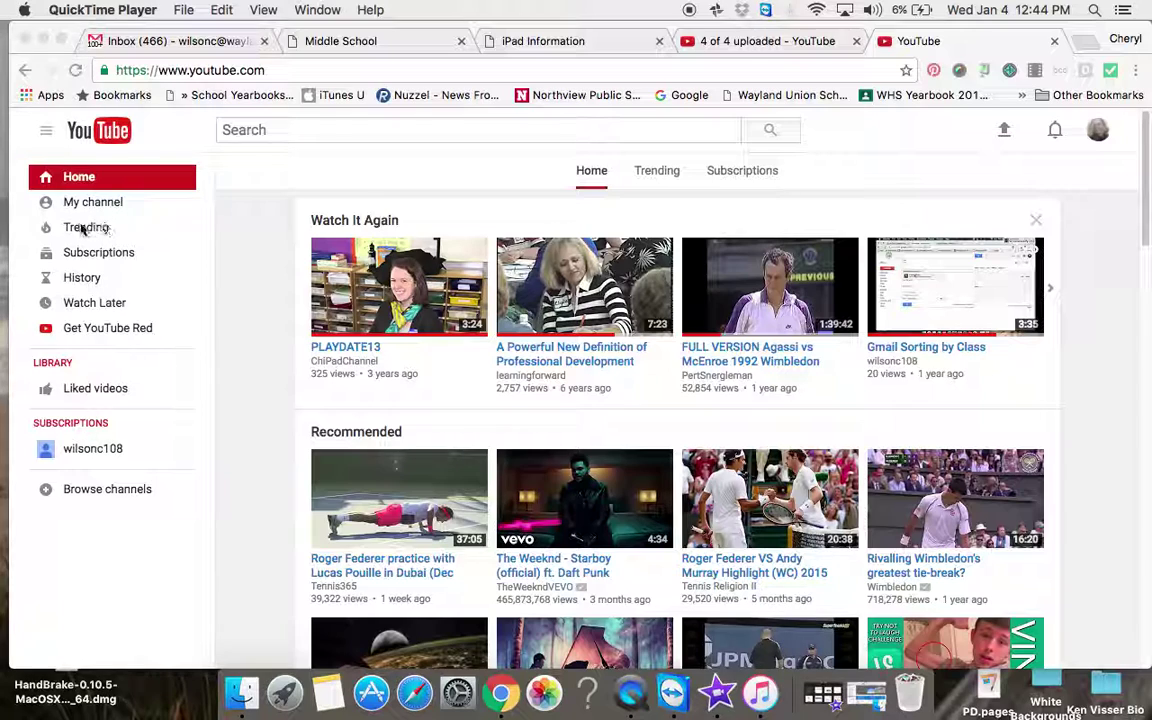
# Step: Open the upload page from the channel and upload "Dropbox for iPad.mov" from the Finder's Downloads folder
pyautogui.click(108, 208)
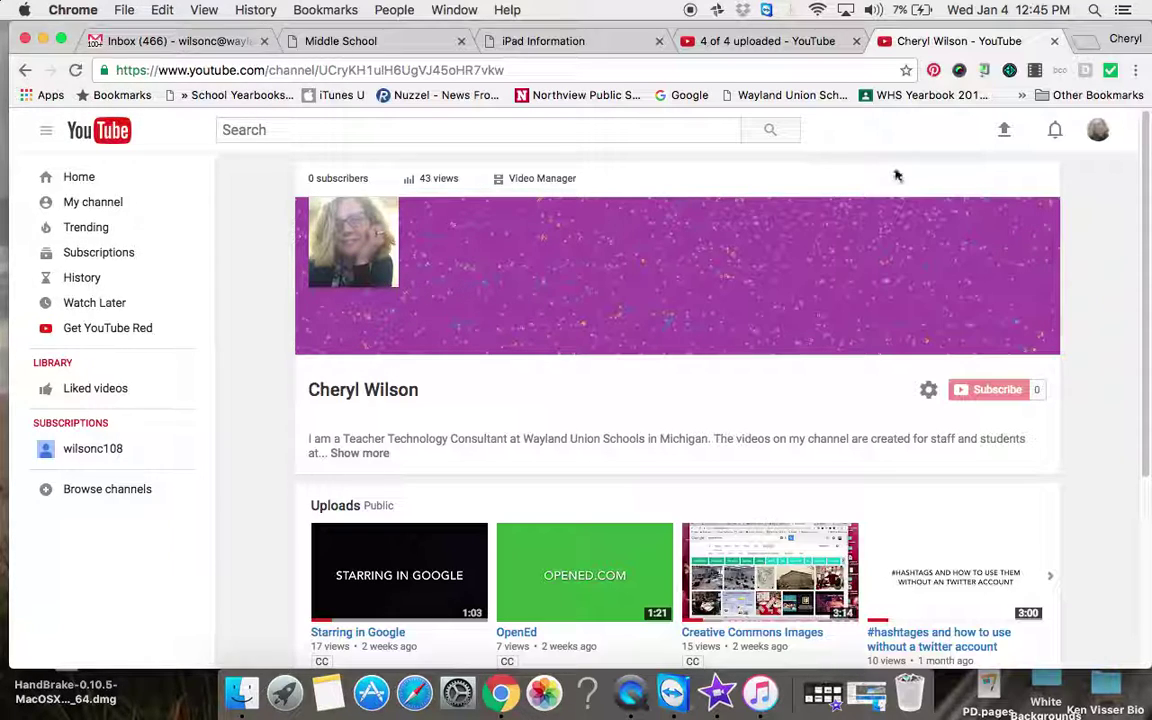
pyautogui.click(1005, 132)
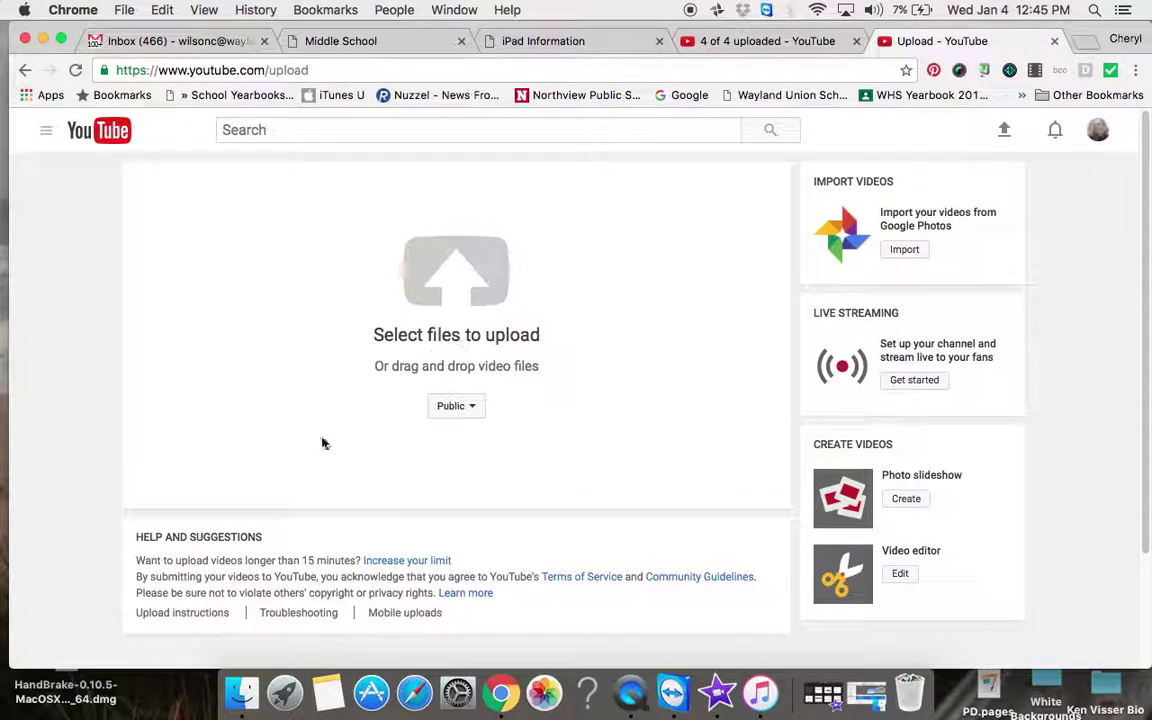
pyautogui.click(243, 697)
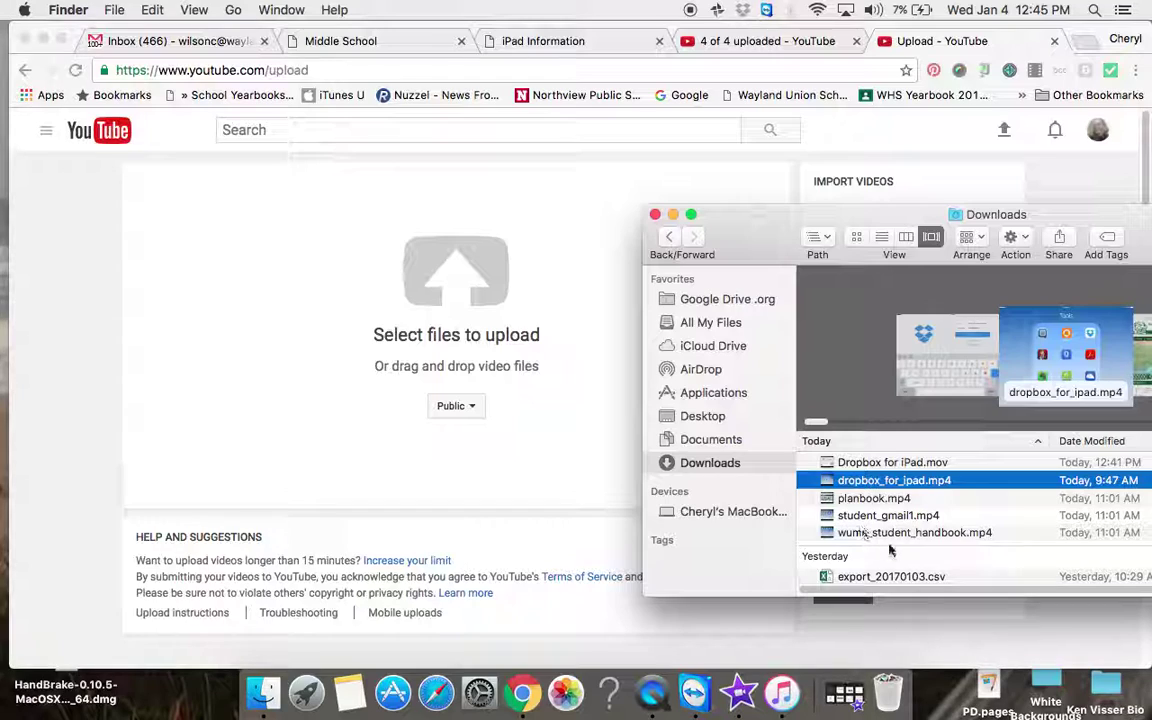
pyautogui.click(888, 462)
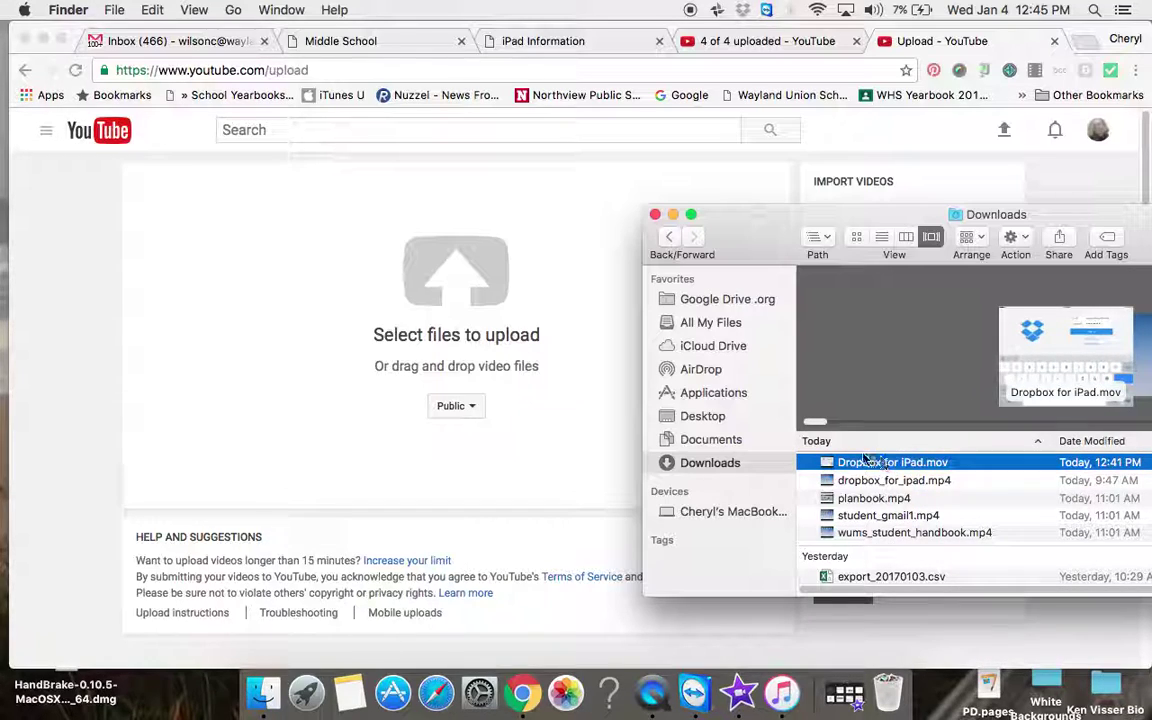
pyautogui.moveTo(484, 358); pyautogui.dragTo(435, 297)
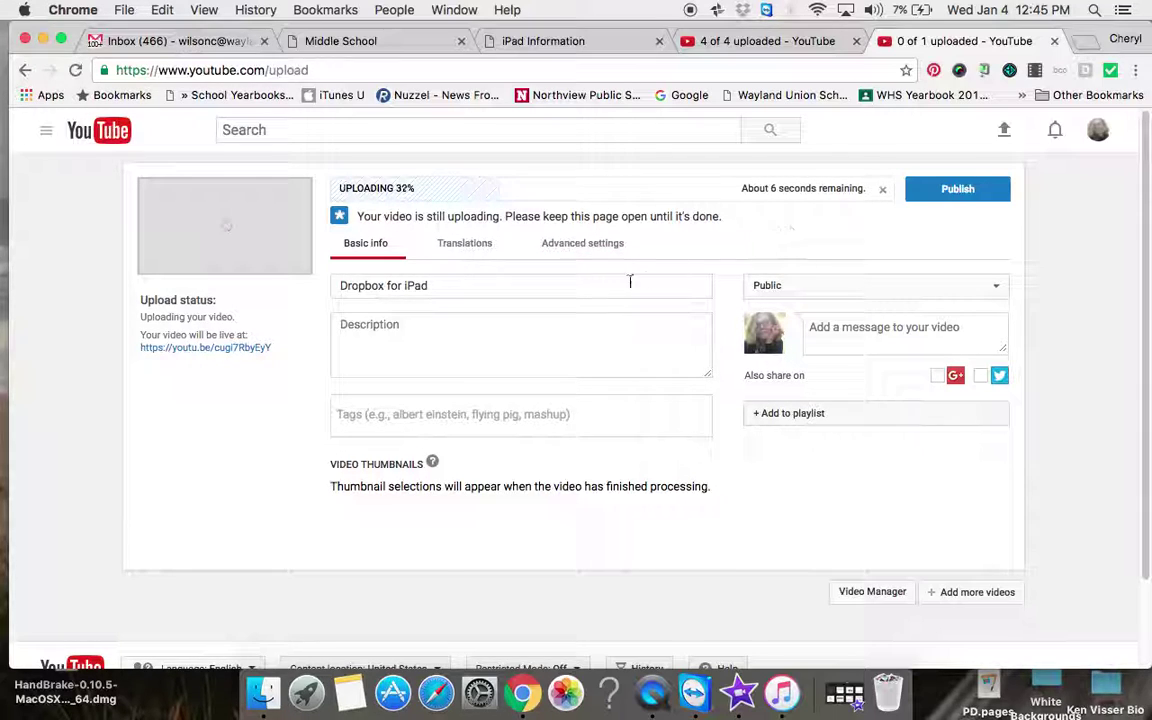
# Step: Enter the video description "This video will show you the basics of using the Dropbox App on an iPad."
pyautogui.click(394, 326)
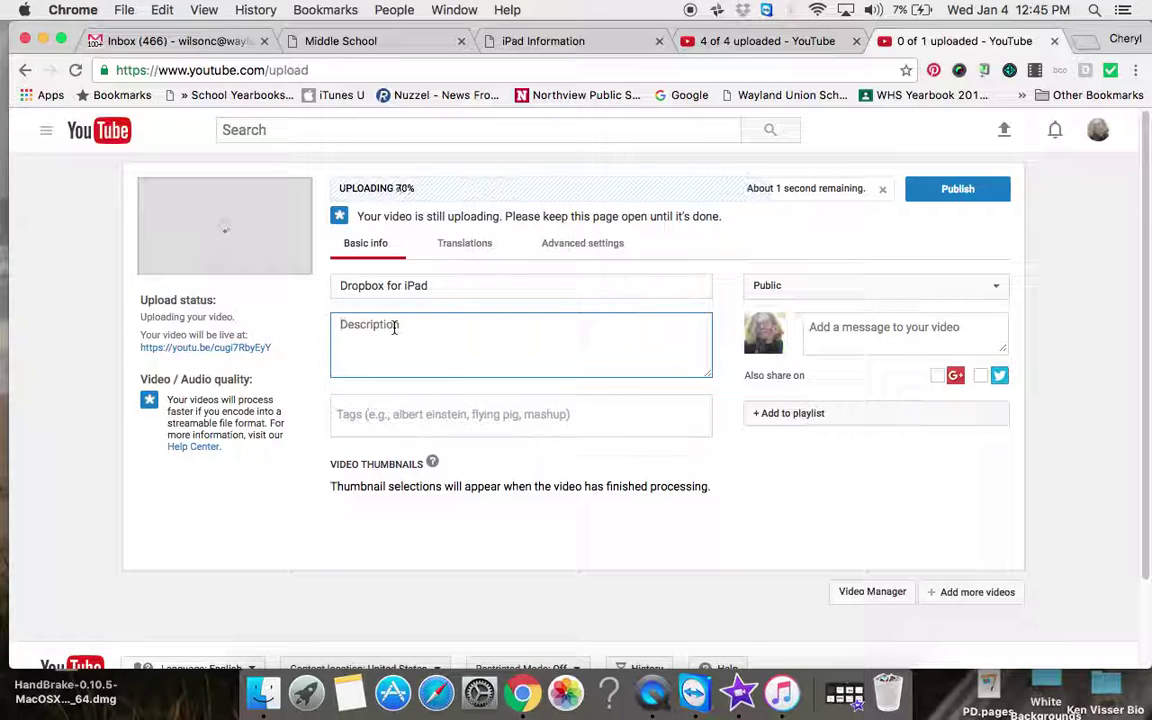
pyautogui.write('This video ')
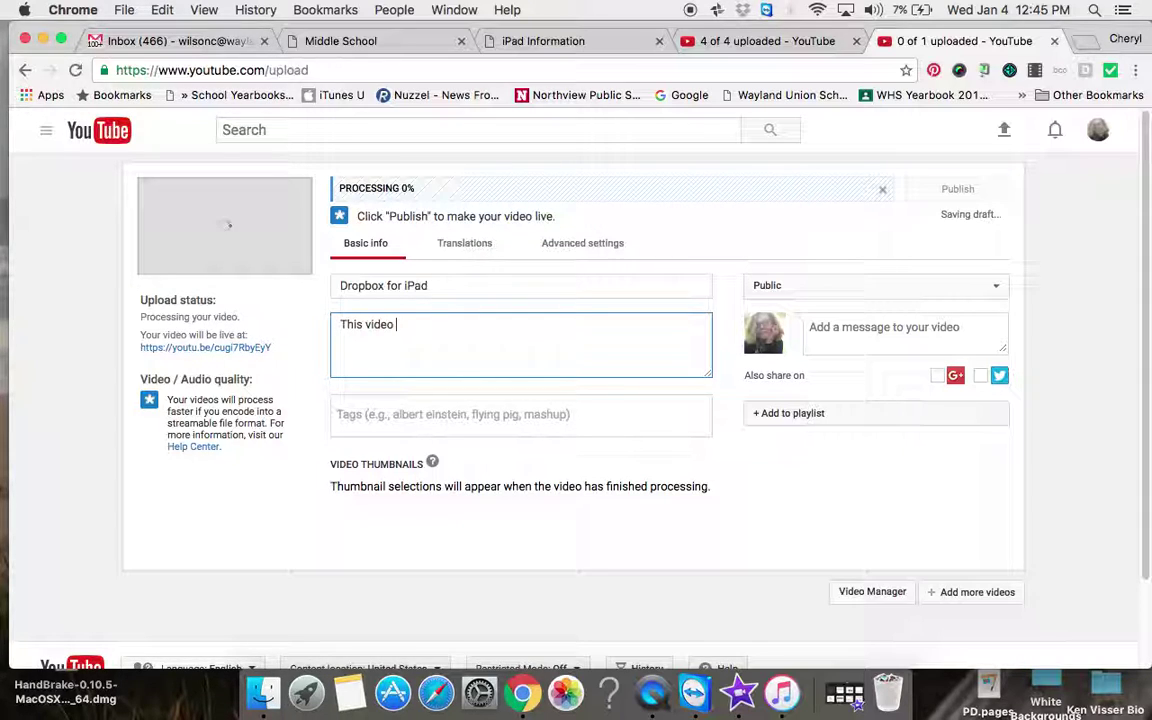
pyautogui.write('will show you t')
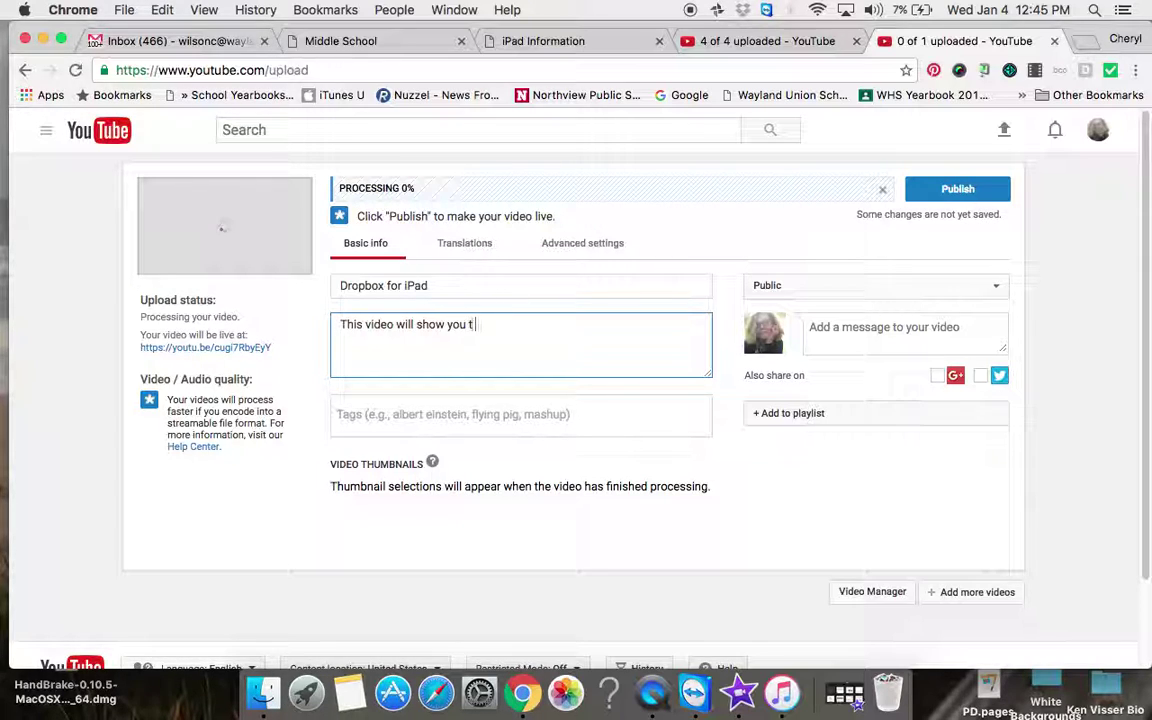
pyautogui.write('he basis')
pyautogui.write('s of using th')
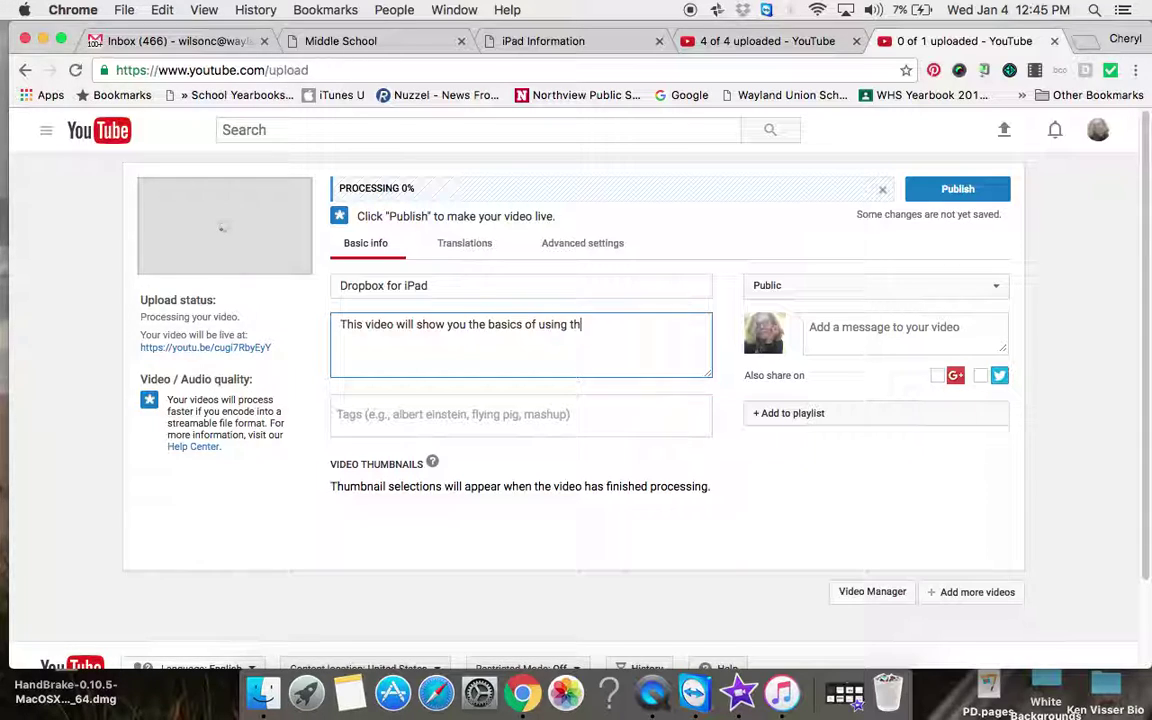
pyautogui.write('e Dropbox App on ')
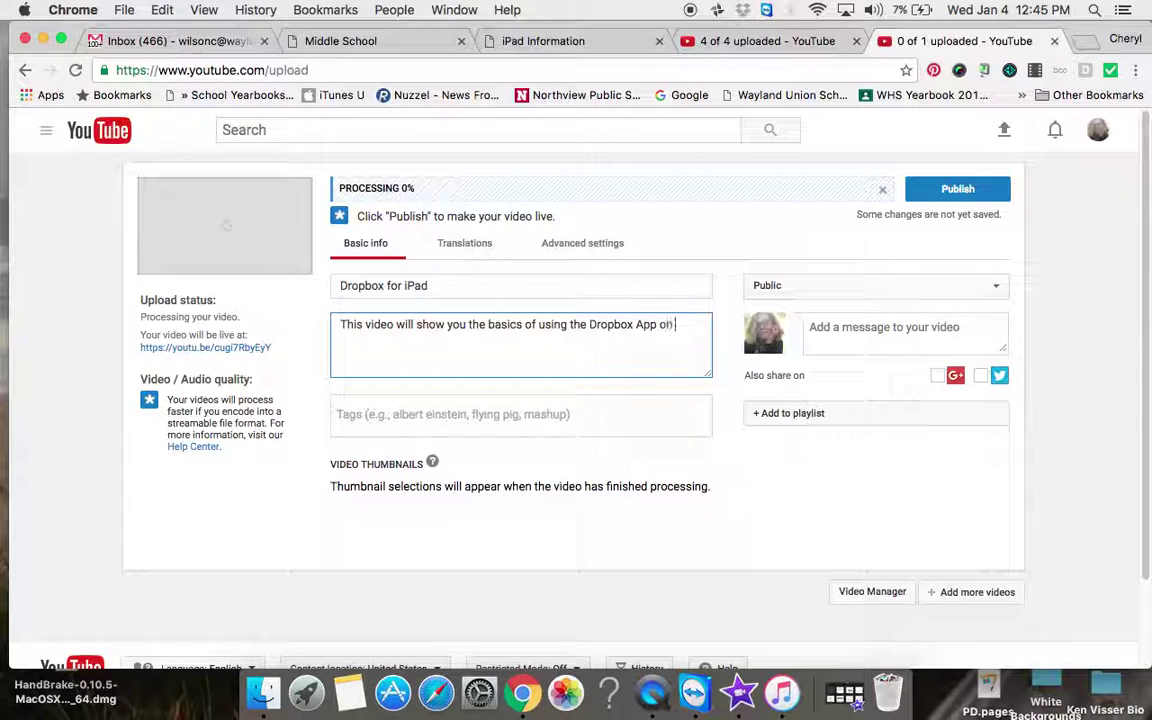
pyautogui.write('an iPad.')
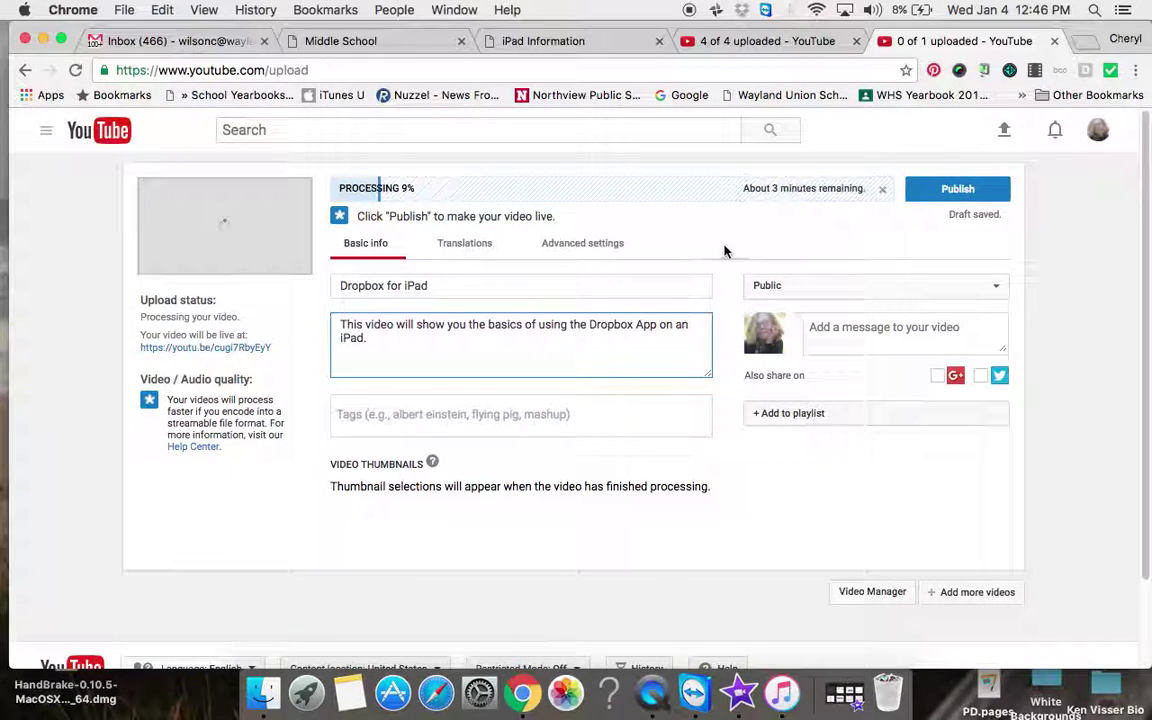
pyautogui.click(45, 137)
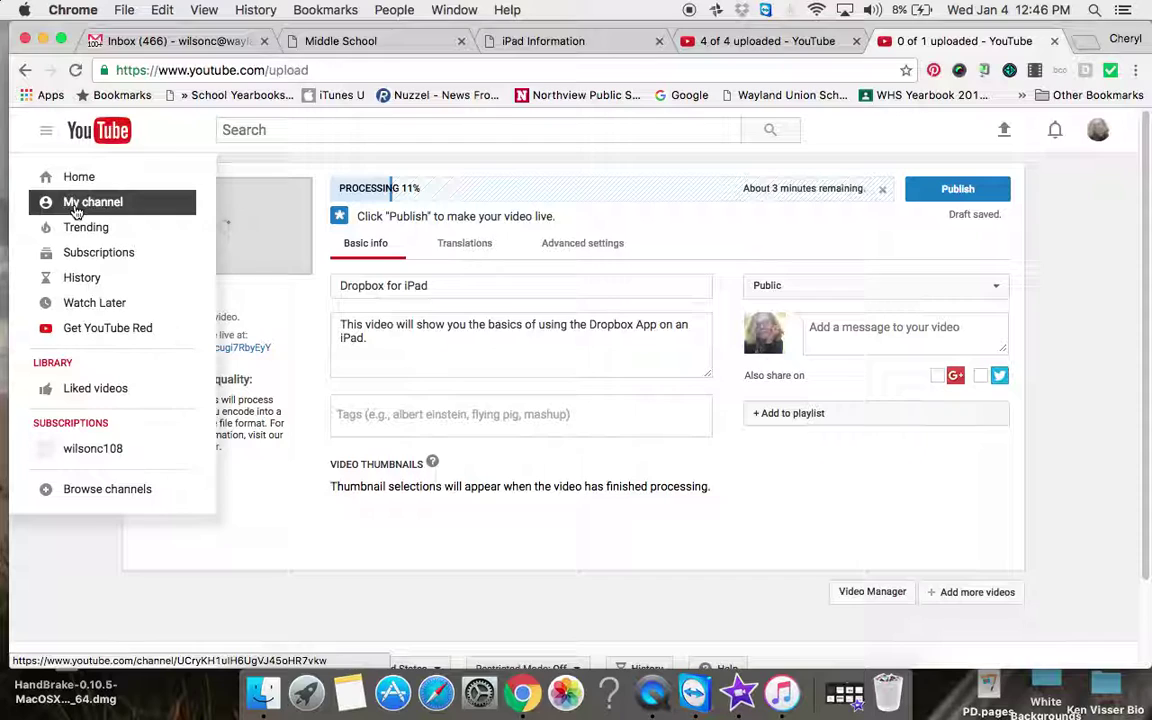
pyautogui.click(76, 206)
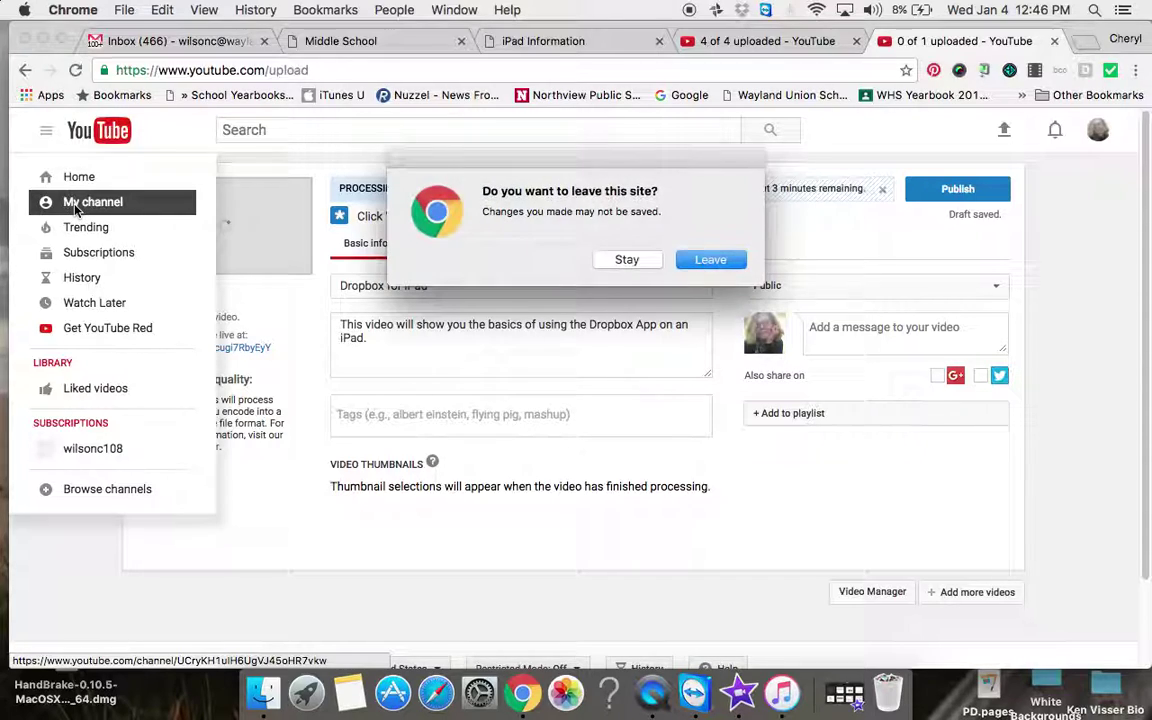
pyautogui.click(627, 260)
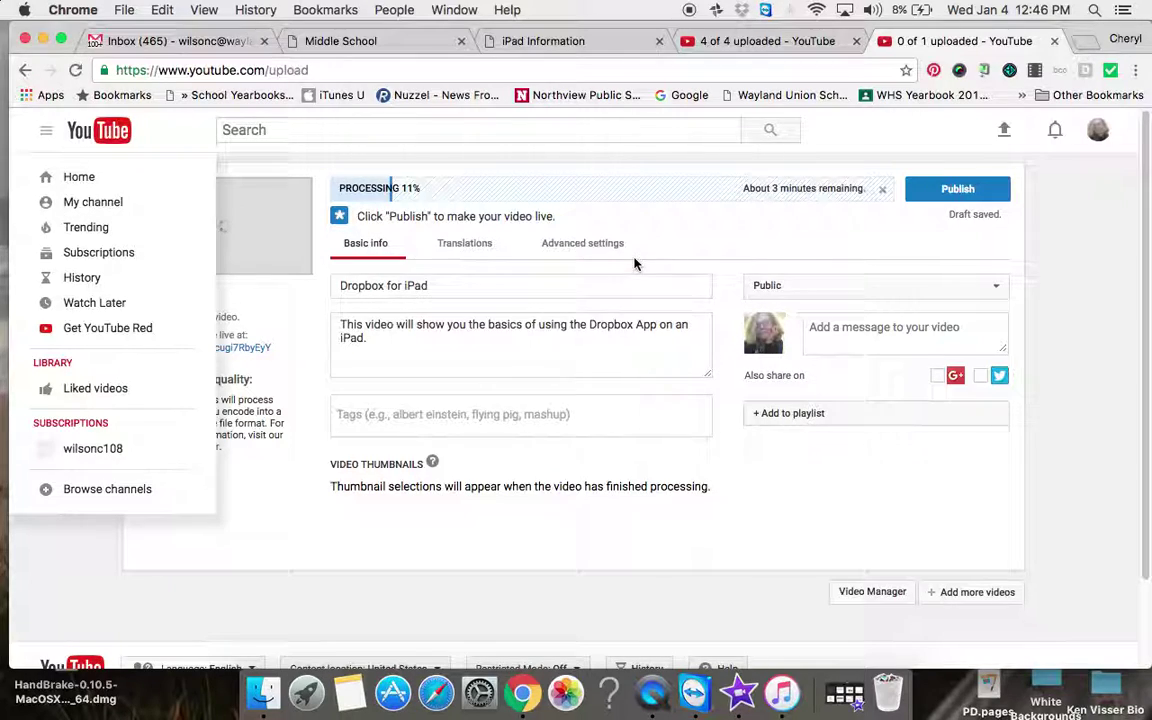
# Step: Show the Video Manager in a new tab and open the Subtitles & CC page of the Planbook video
pyautogui.click(617, 588)
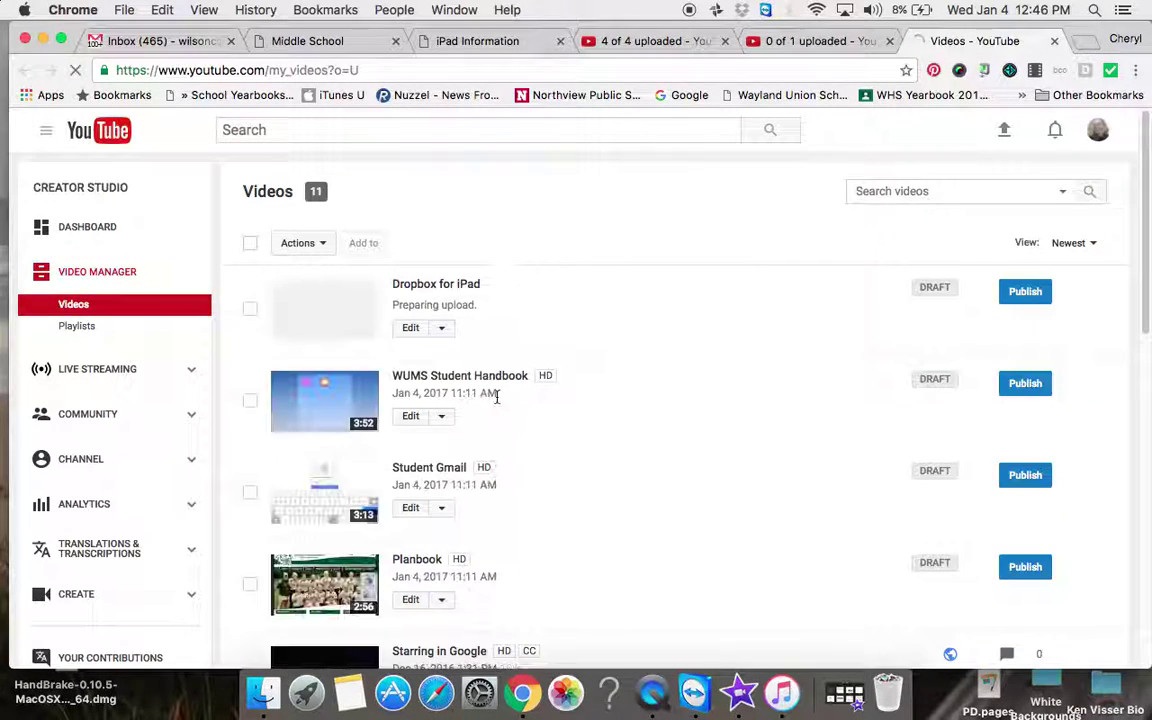
pyautogui.scroll(-2, 496, 397)
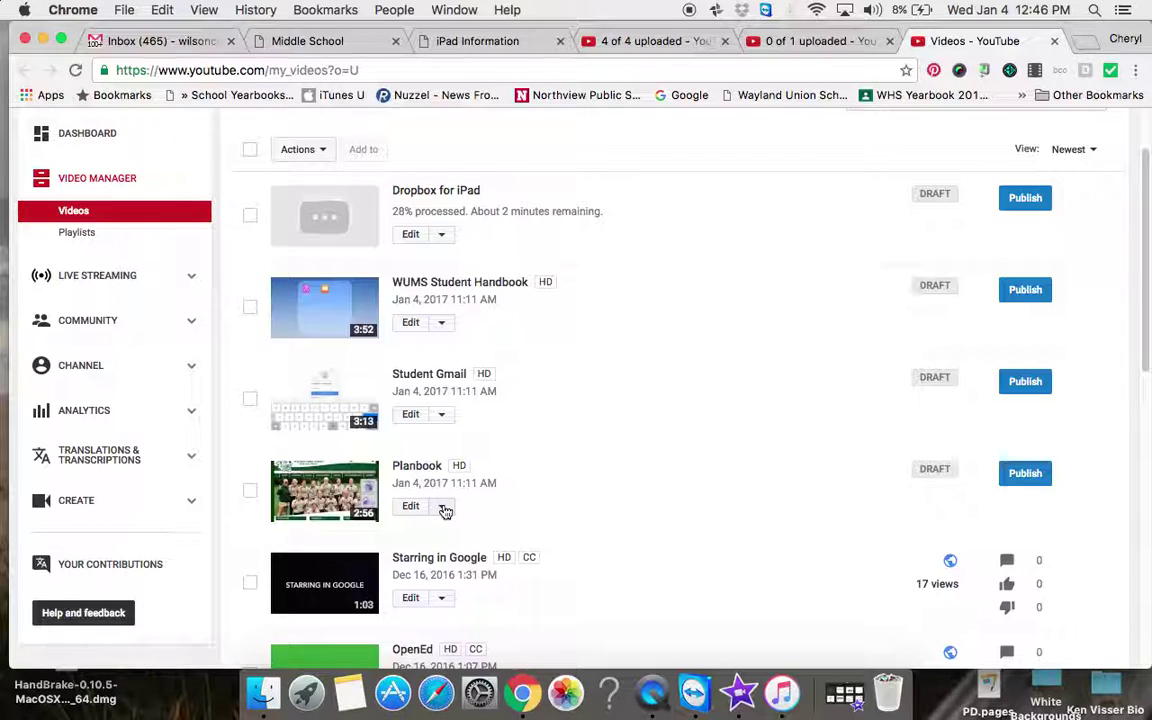
pyautogui.click(443, 508)
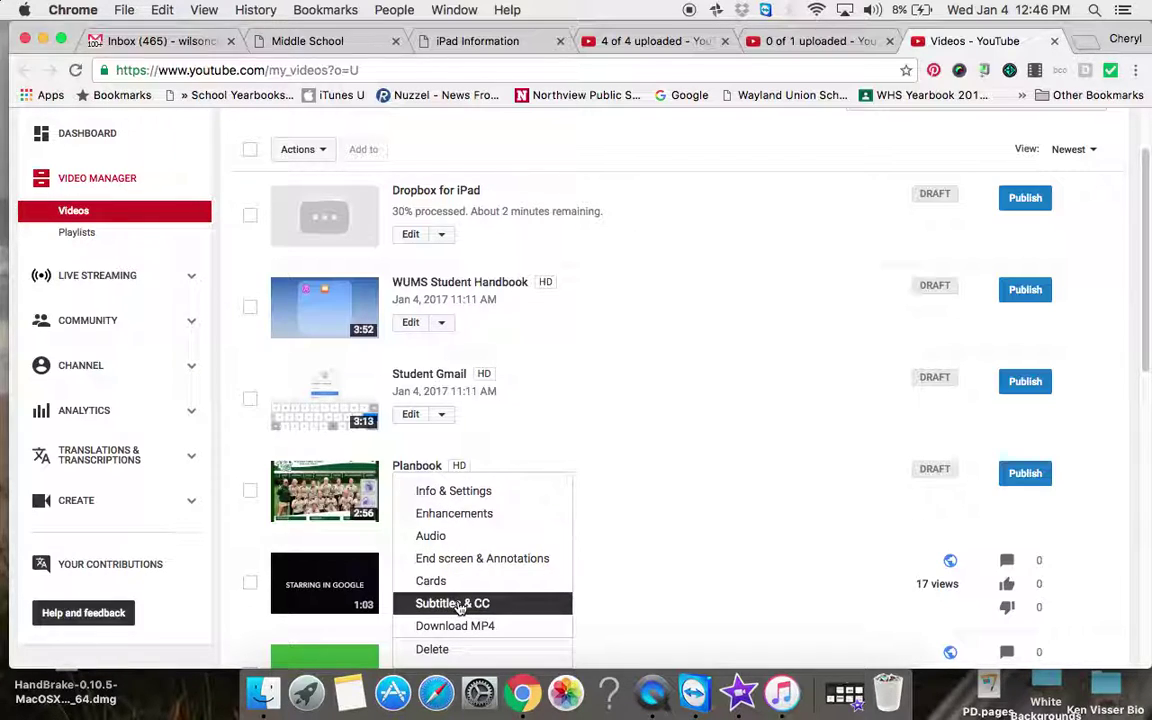
pyautogui.click(459, 604)
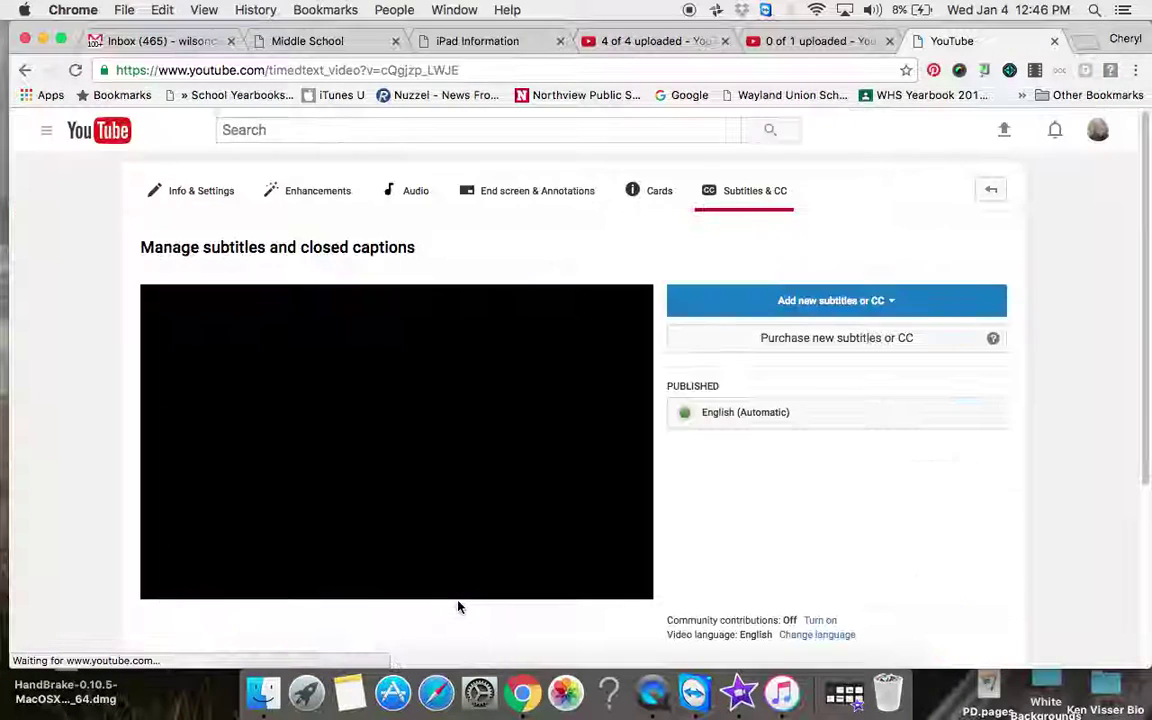
pyautogui.click(506, 484)
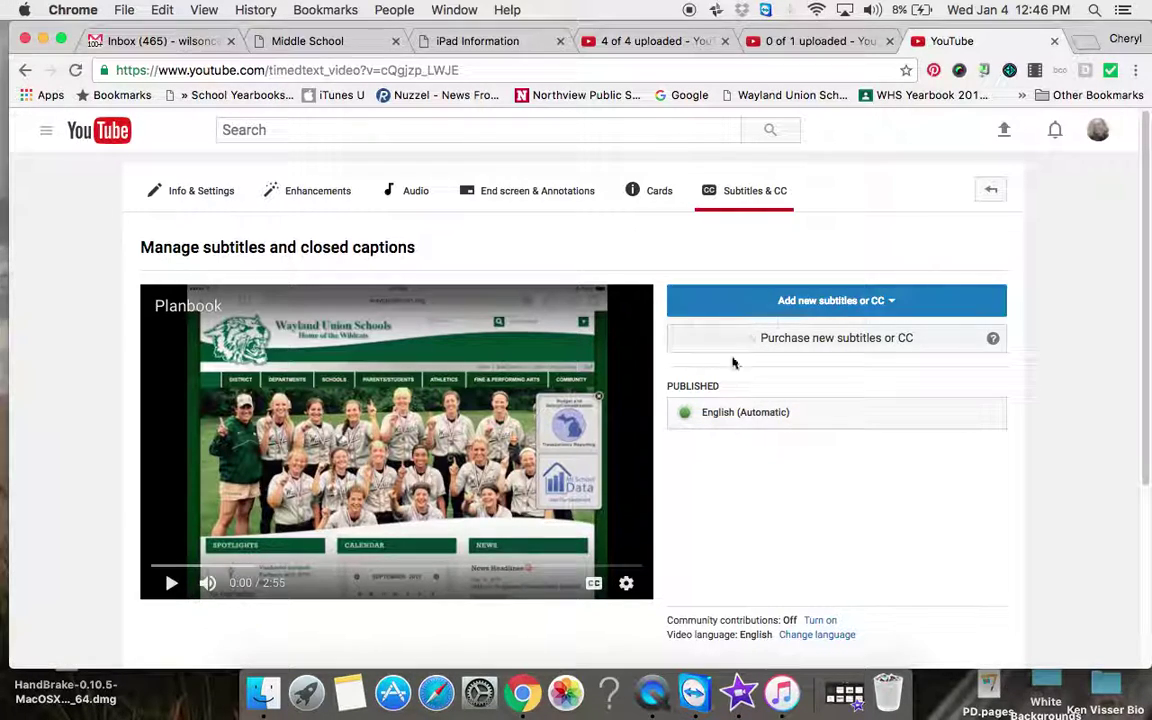
# Step: Open the Planbook video's published English (Automatic) subtitles for editing
pyautogui.click(724, 416)
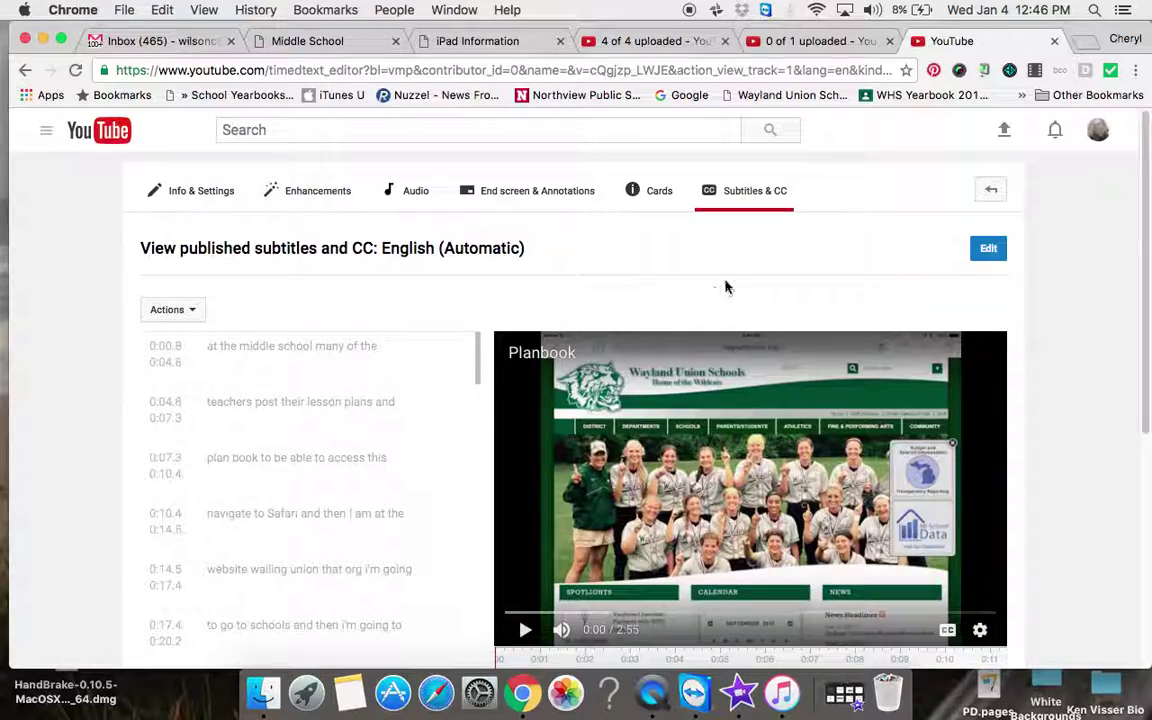
pyautogui.scroll(-2, 671, 288)
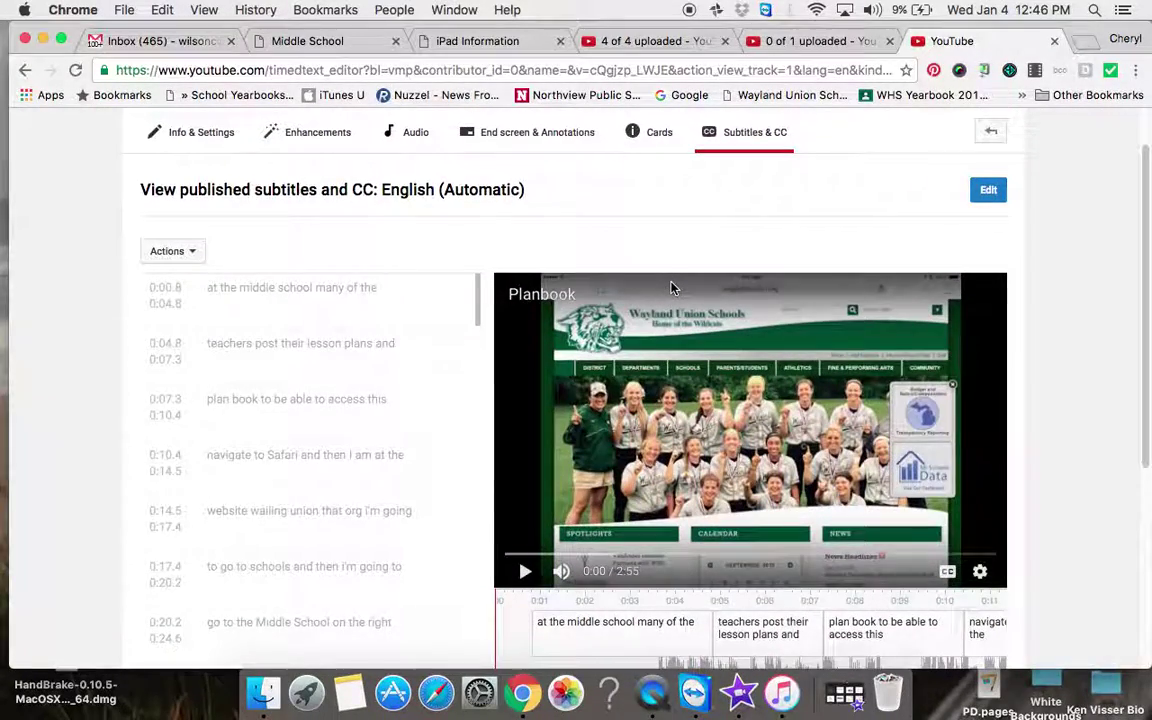
pyautogui.click(988, 200)
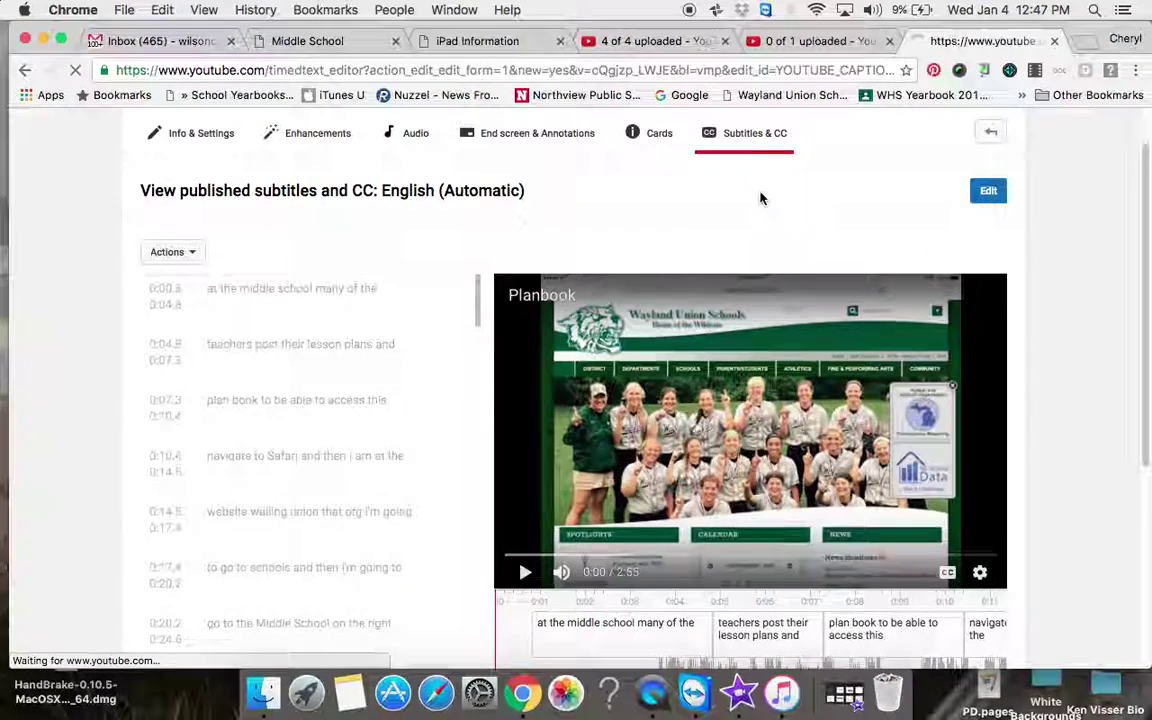
pyautogui.scroll(-3, 676, 285)
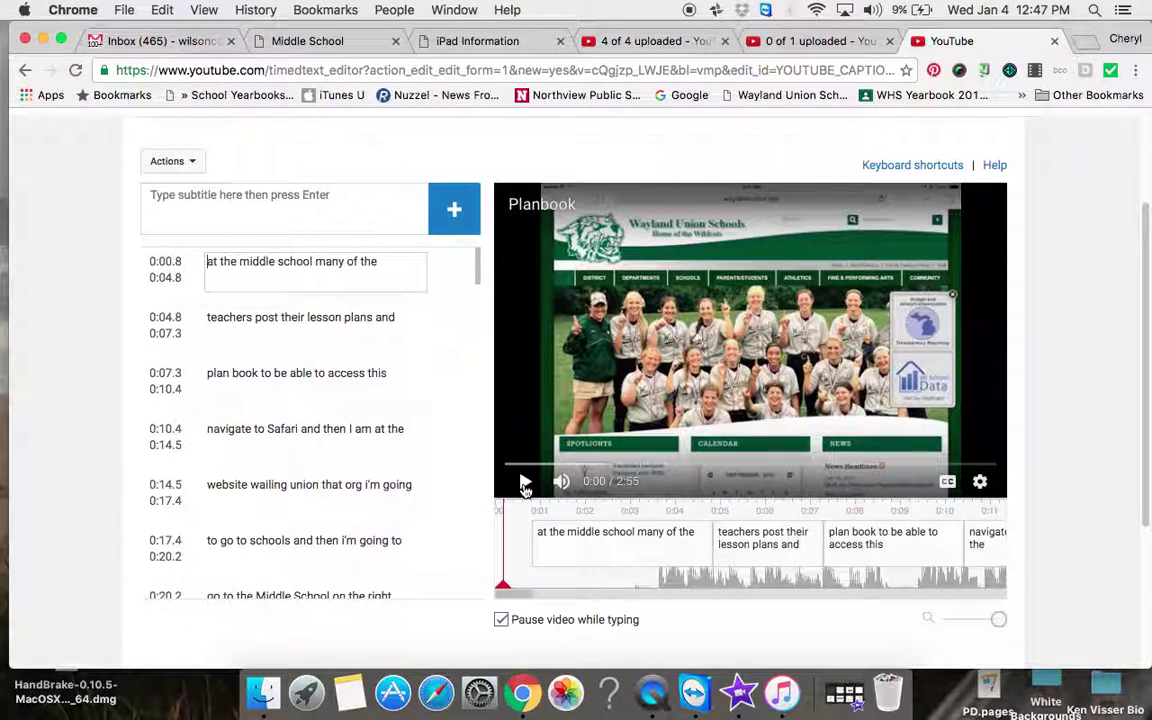
# Step: Check the opening subtitle "at the middle school many of the" against the video playback and save the English subtitles
pyautogui.click(524, 484)
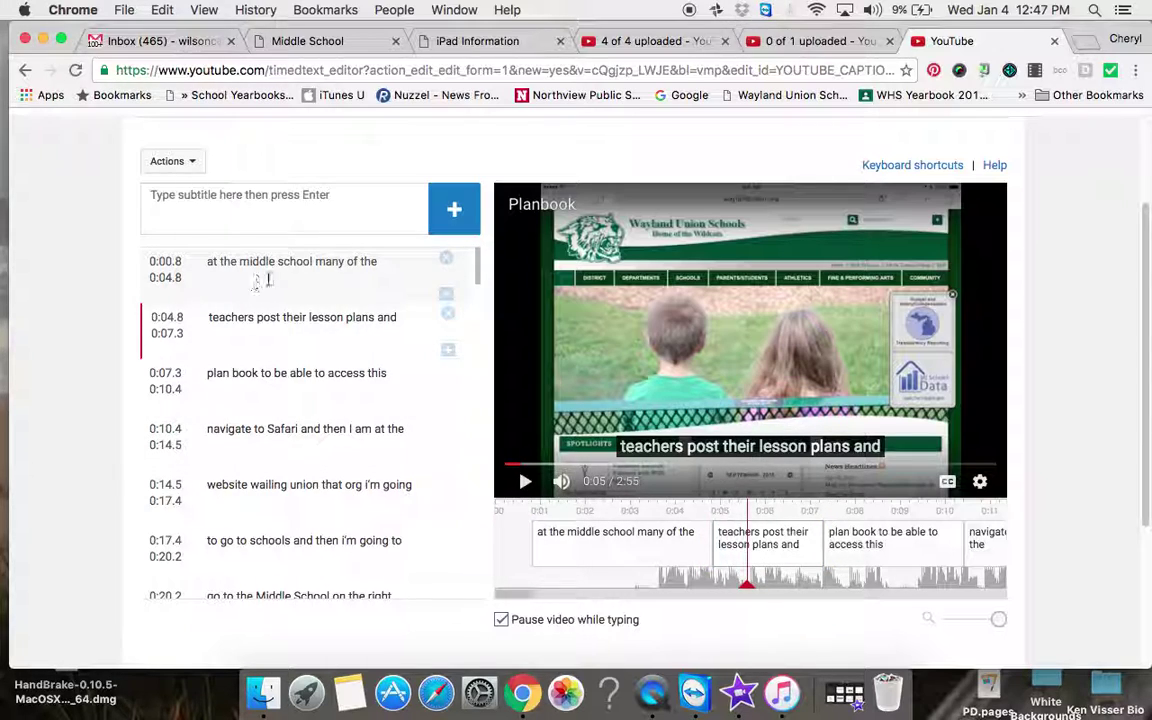
pyautogui.click(316, 264)
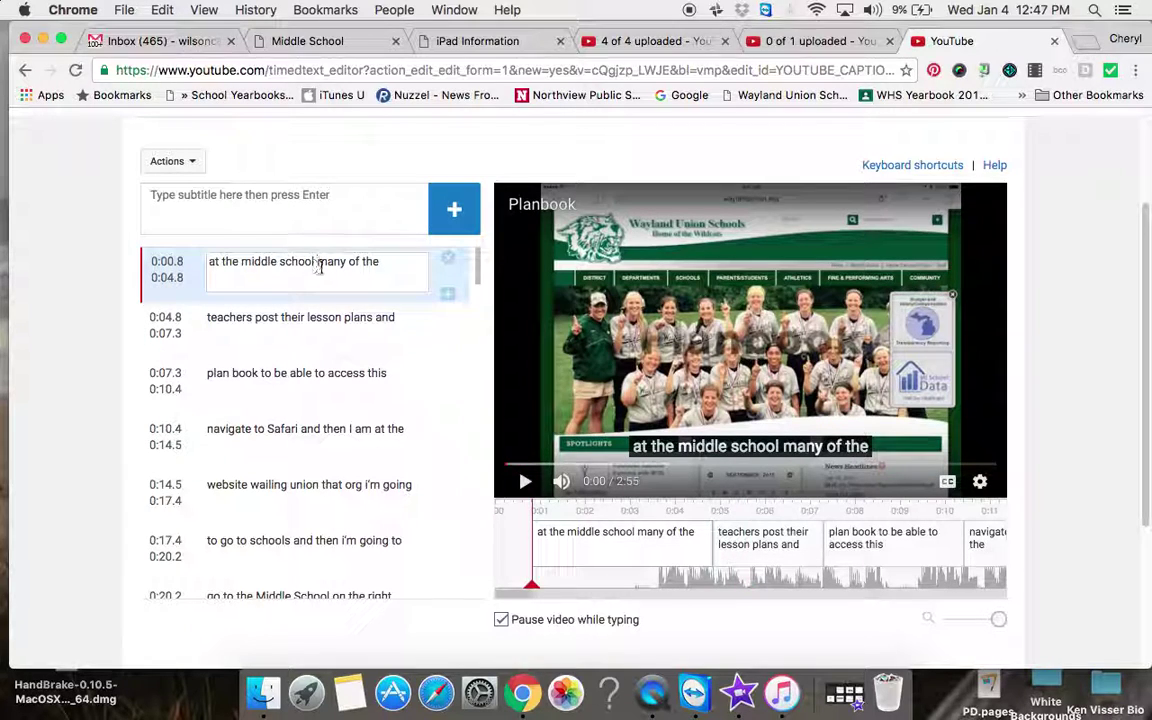
pyautogui.click(431, 302)
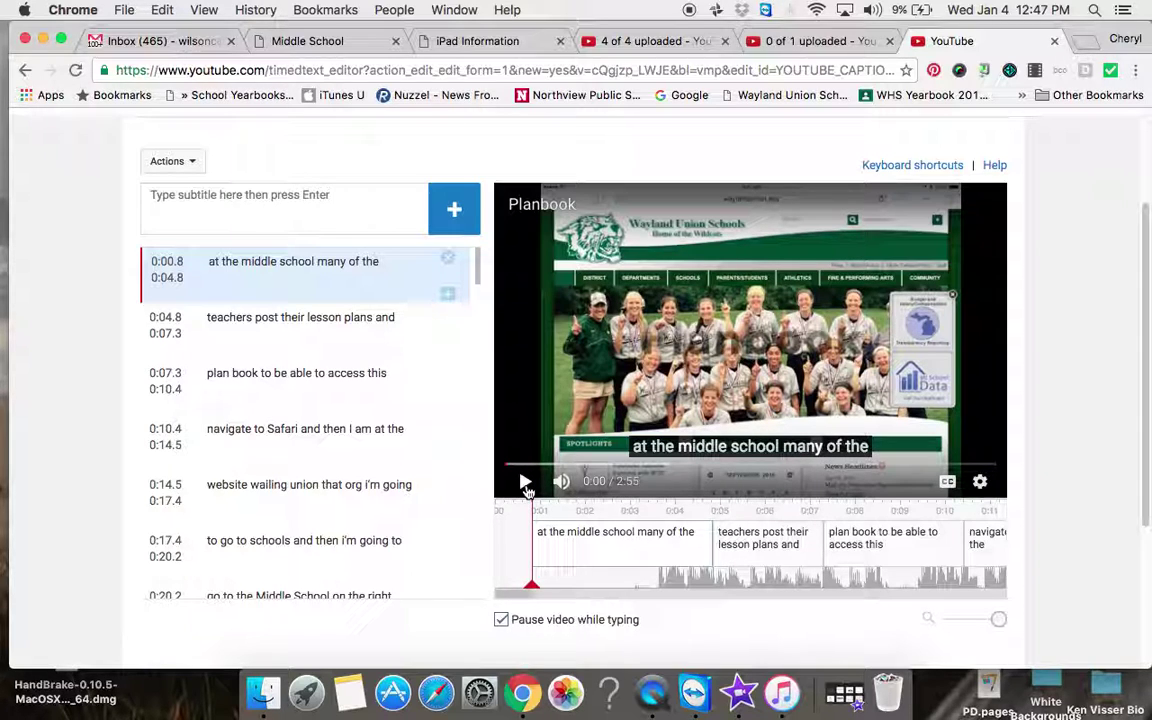
pyautogui.scroll(3, 526, 487)
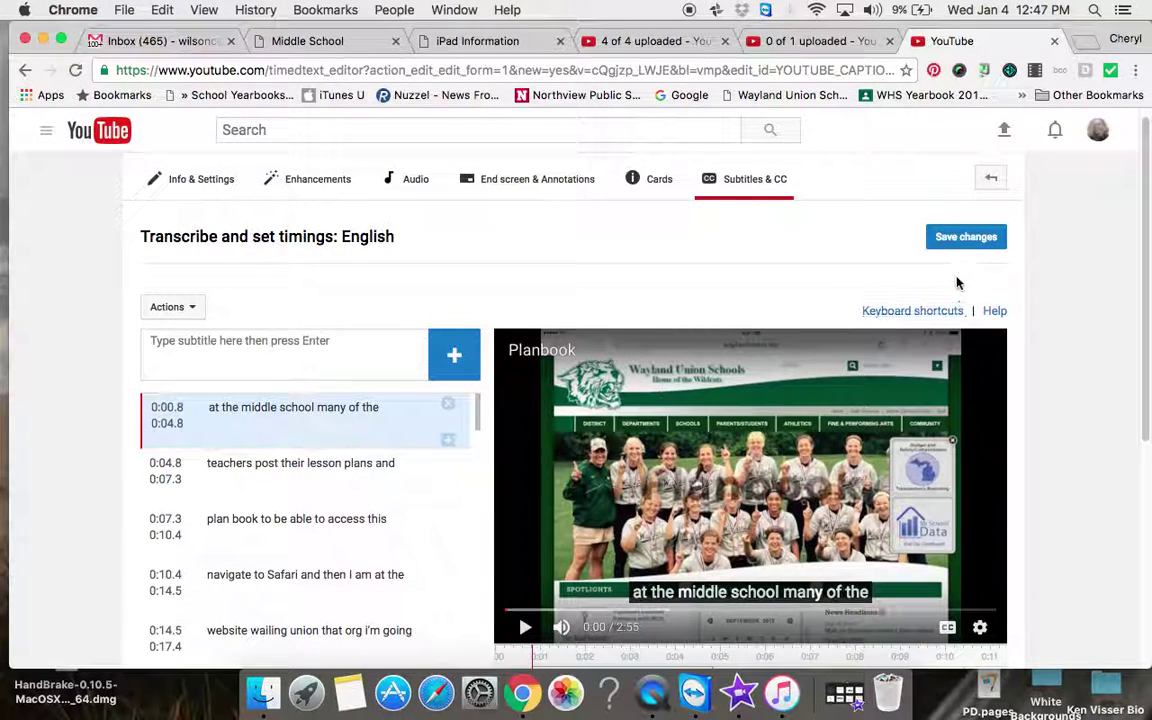
pyautogui.click(961, 240)
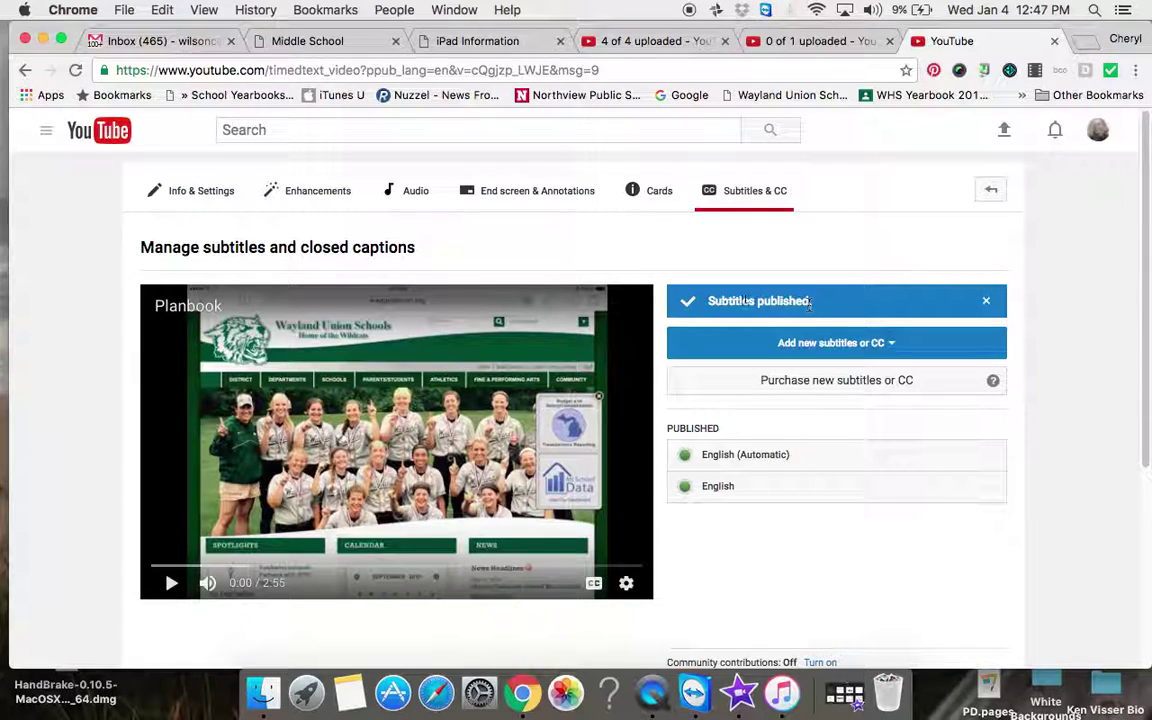
# Step: Return to the Video Manager's video list and look over the Planbook entry's caption status
pyautogui.scroll(-3, 745, 300)
pyautogui.scroll(3, 745, 300)
pyautogui.click(991, 195)
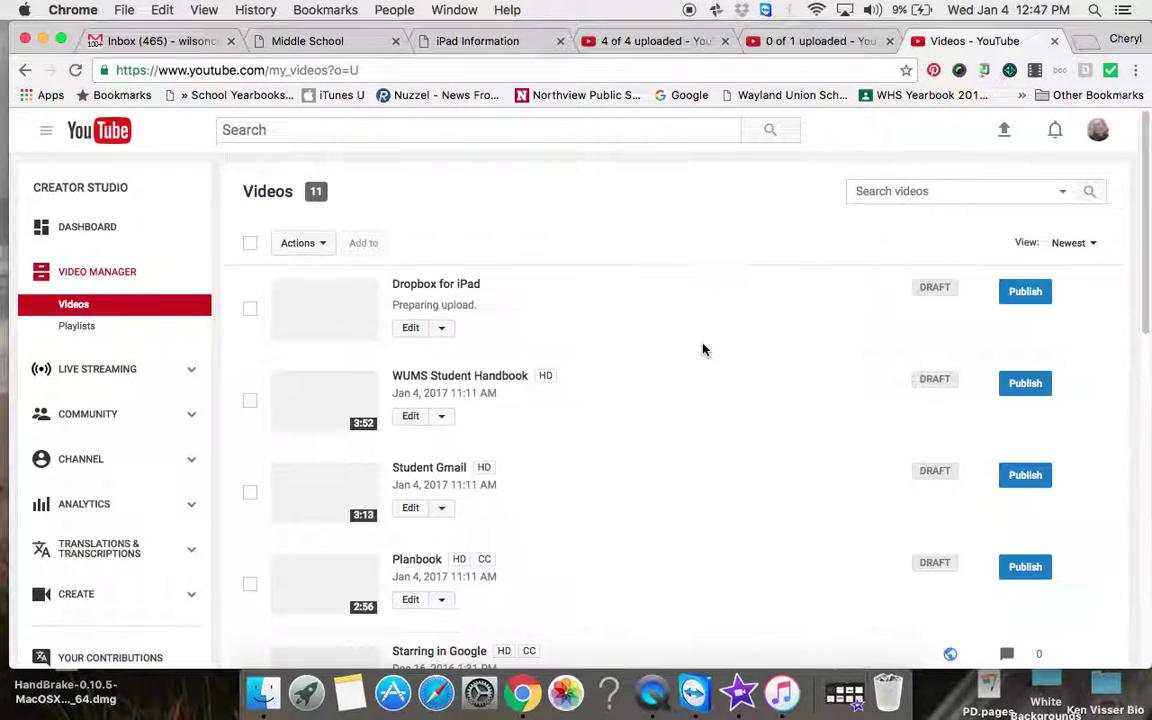
pyautogui.scroll(-2, 703, 349)
pyautogui.scroll(1, 703, 349)
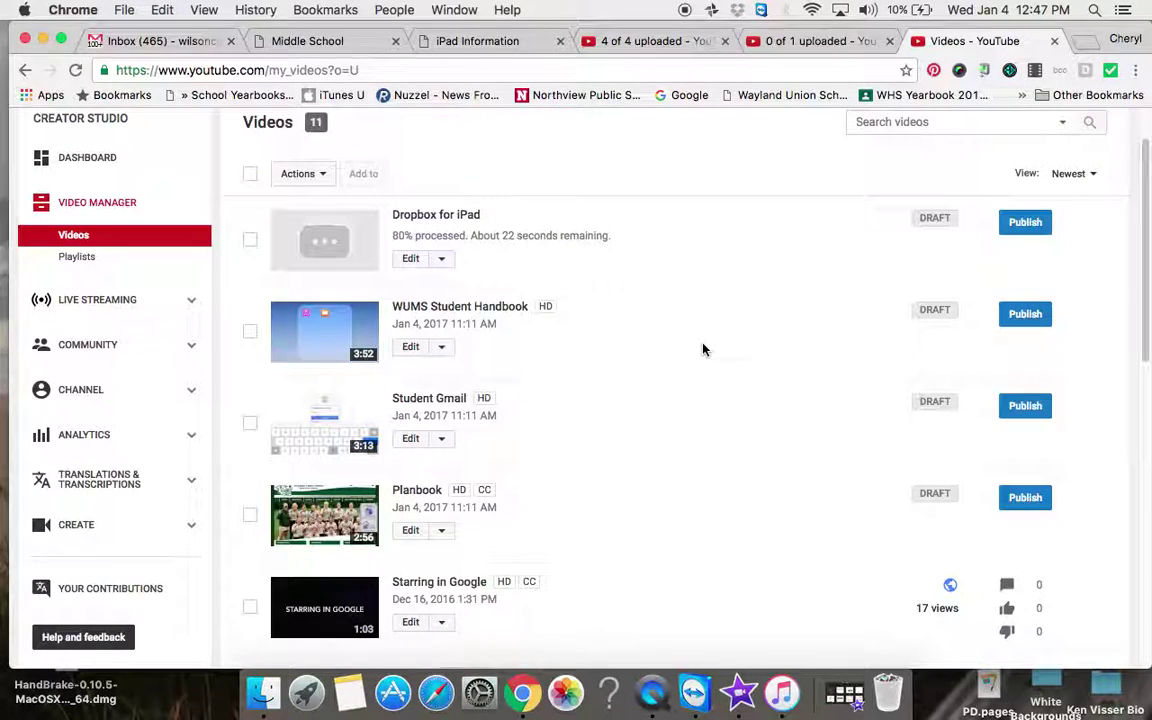